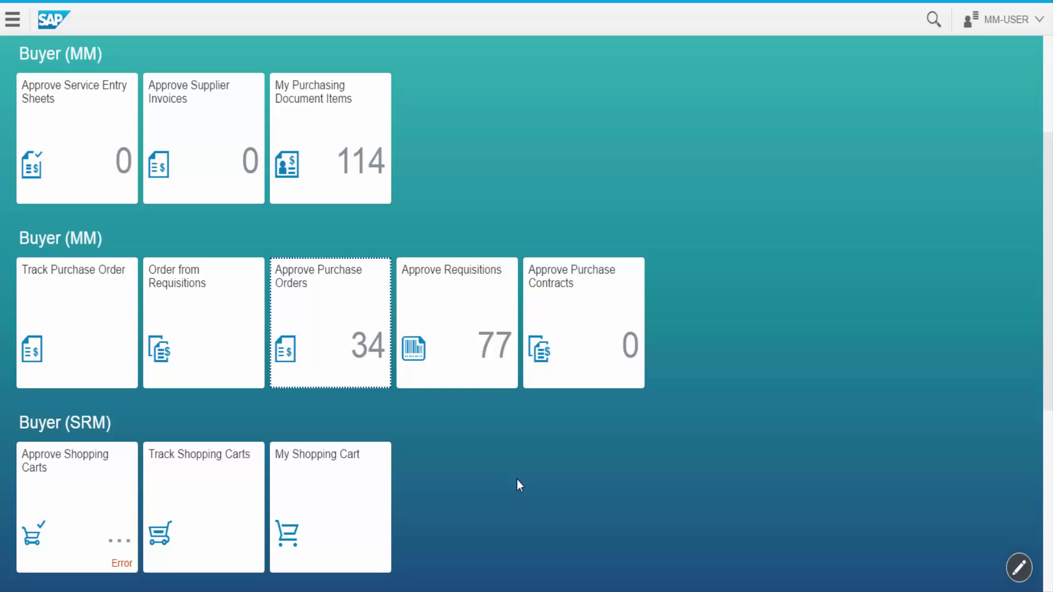
- Open the Approve Purchase Orders app, view the 180.00 USD order, then return to the 18.06 USD order
left_click(326, 316)
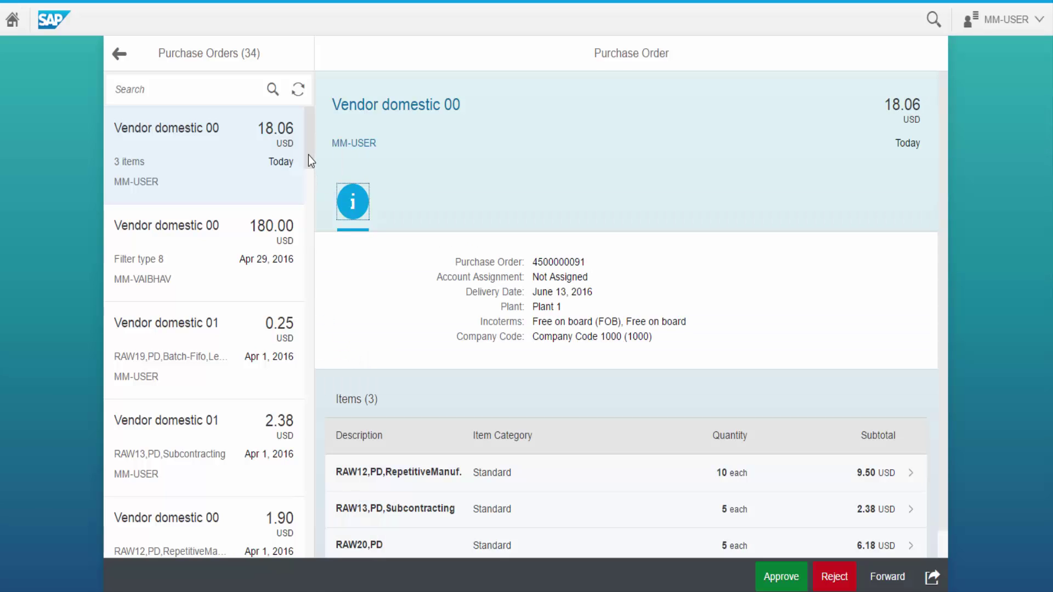
mouse_move(308, 157)
left_mouse_down()
mouse_move(313, 205)
mouse_move(316, 155)
left_mouse_up()
left_click(265, 269)
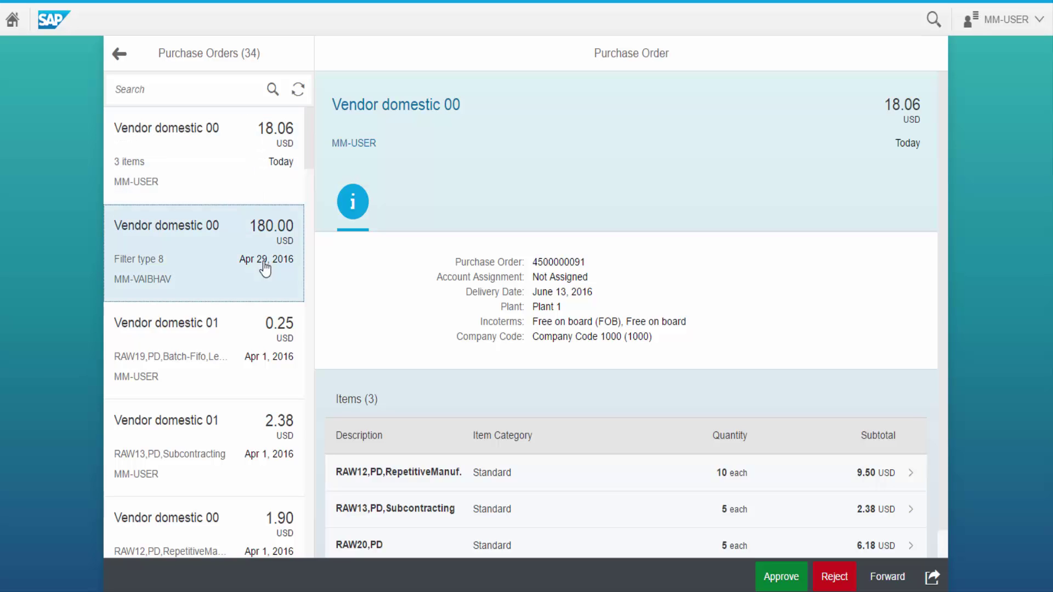
left_click(255, 192)
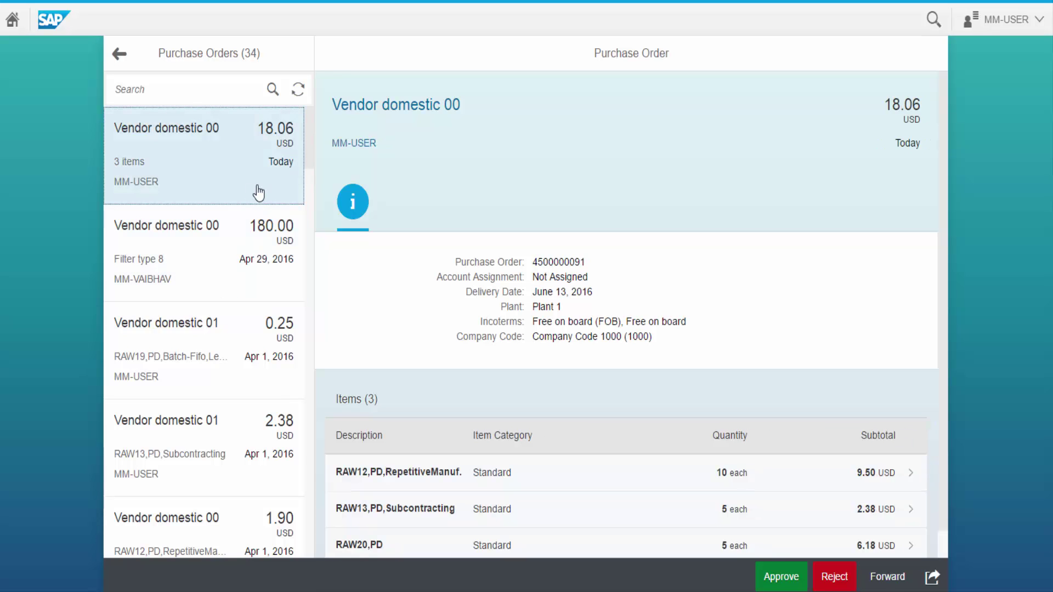
left_click(356, 207)
left_click(357, 207)
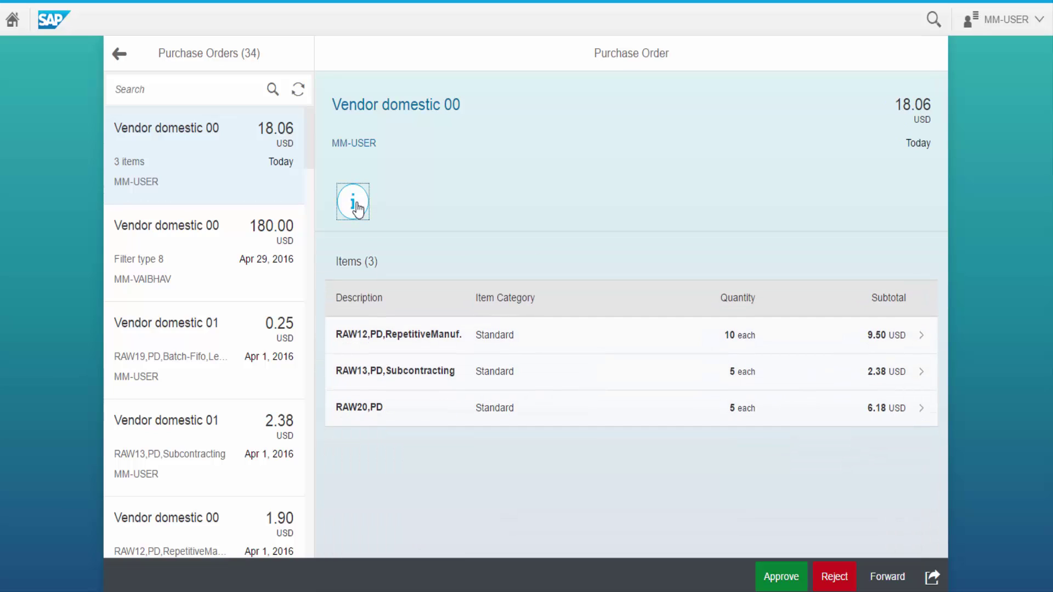
left_click(356, 207)
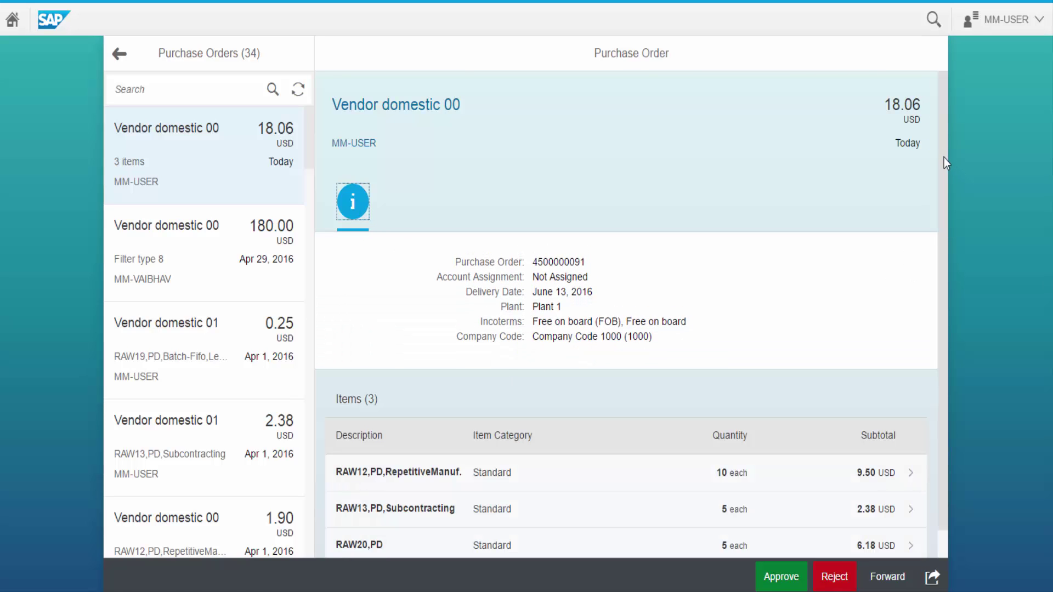
scroll(945, 163, "down", 2)
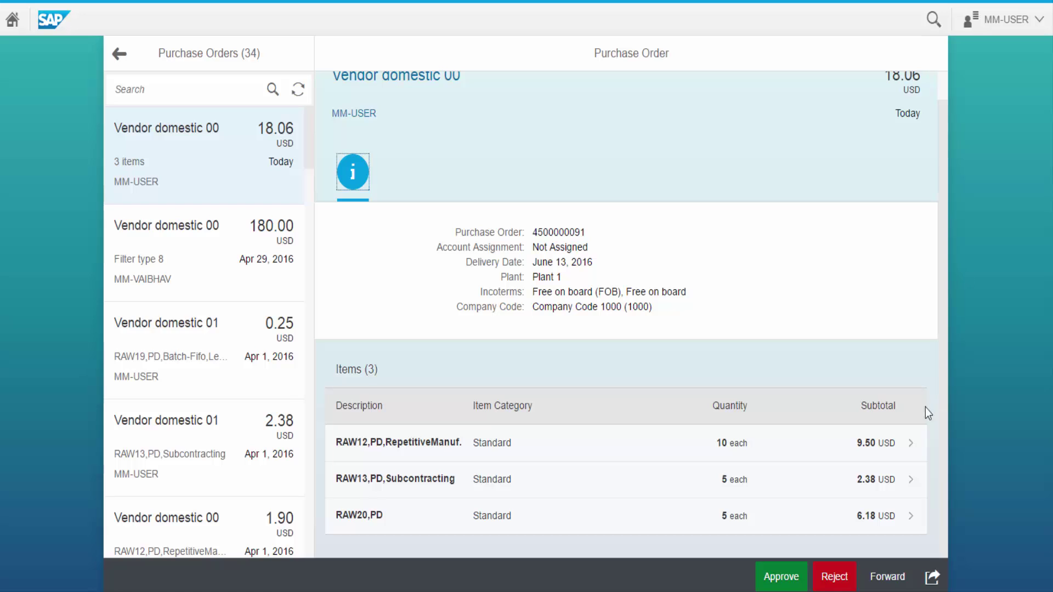
left_click(912, 452)
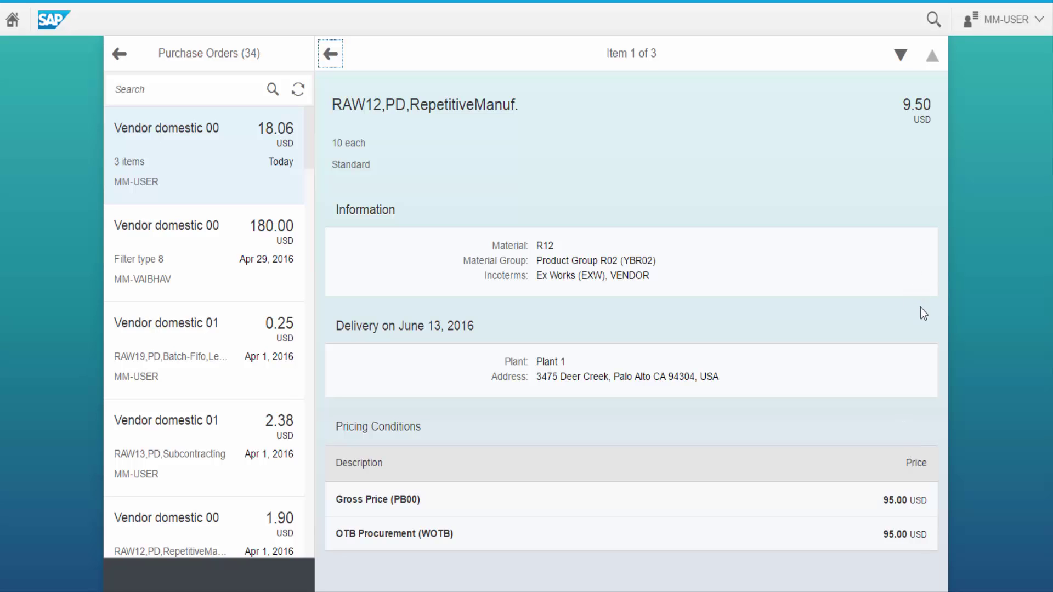
left_click(329, 53)
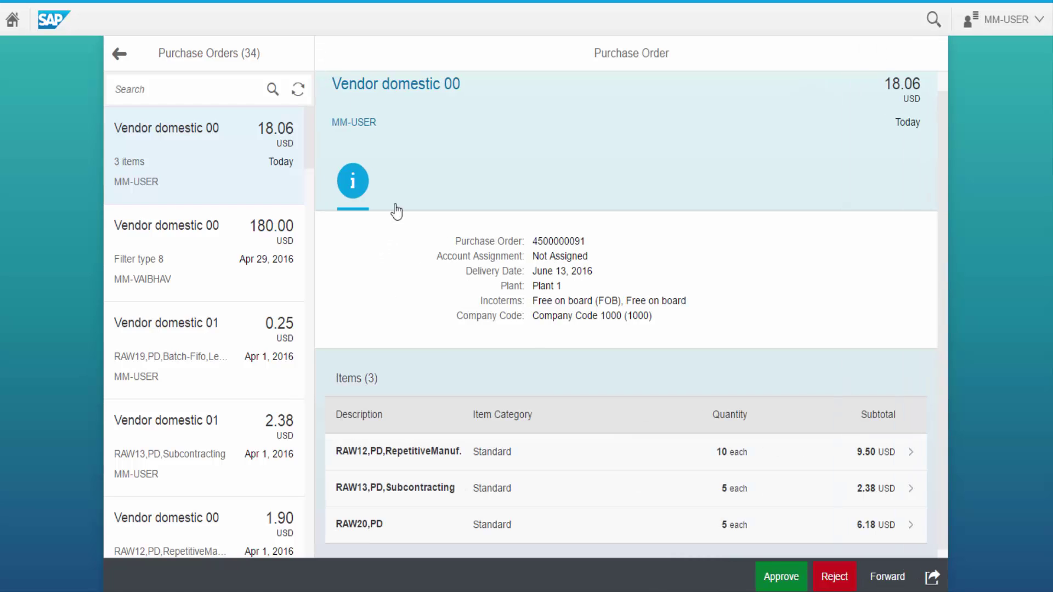
left_click(911, 489)
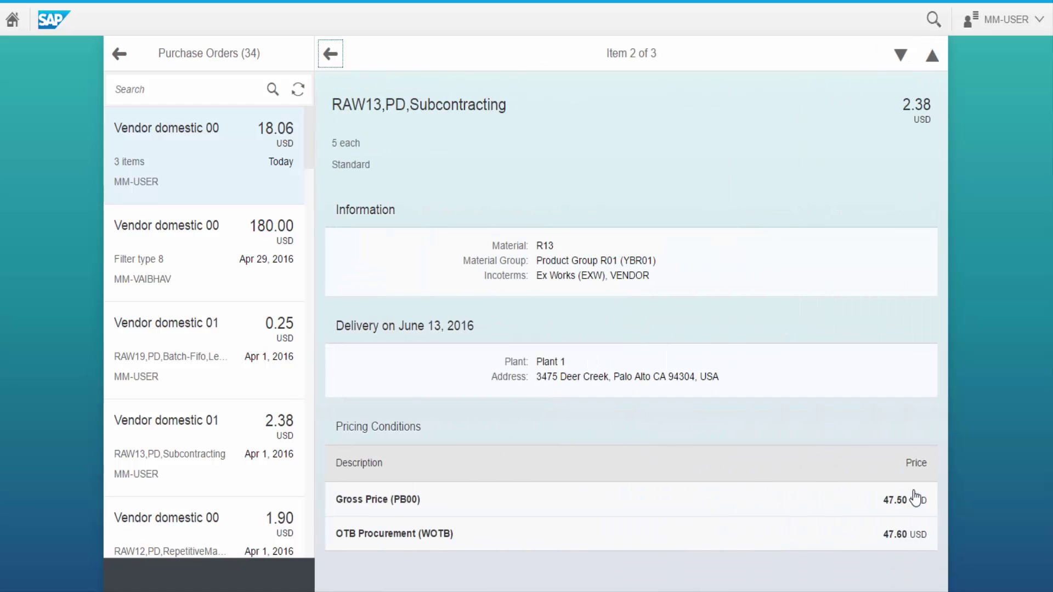
left_click(332, 62)
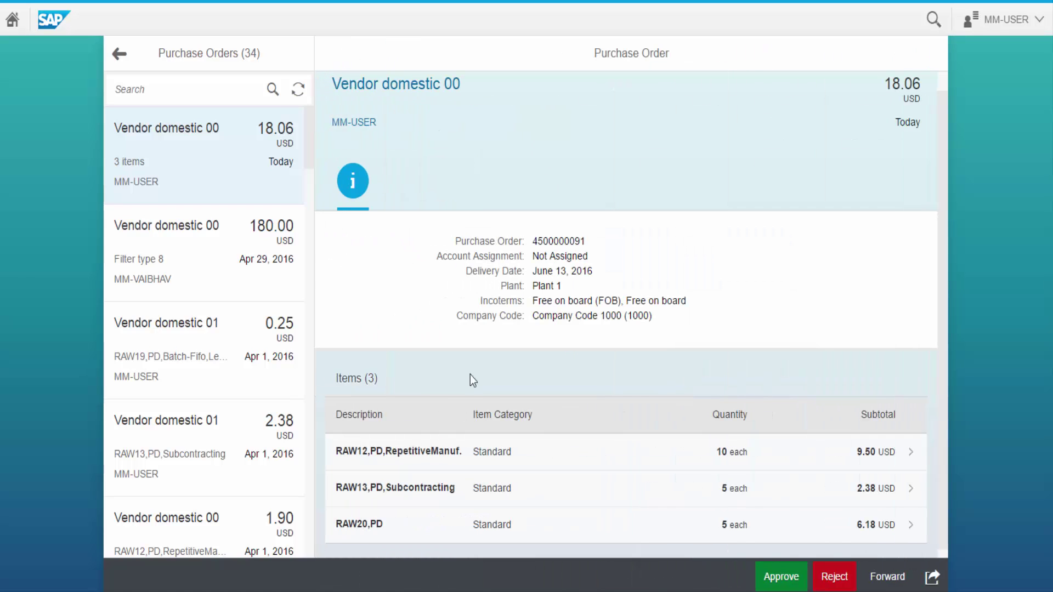
left_click(913, 527)
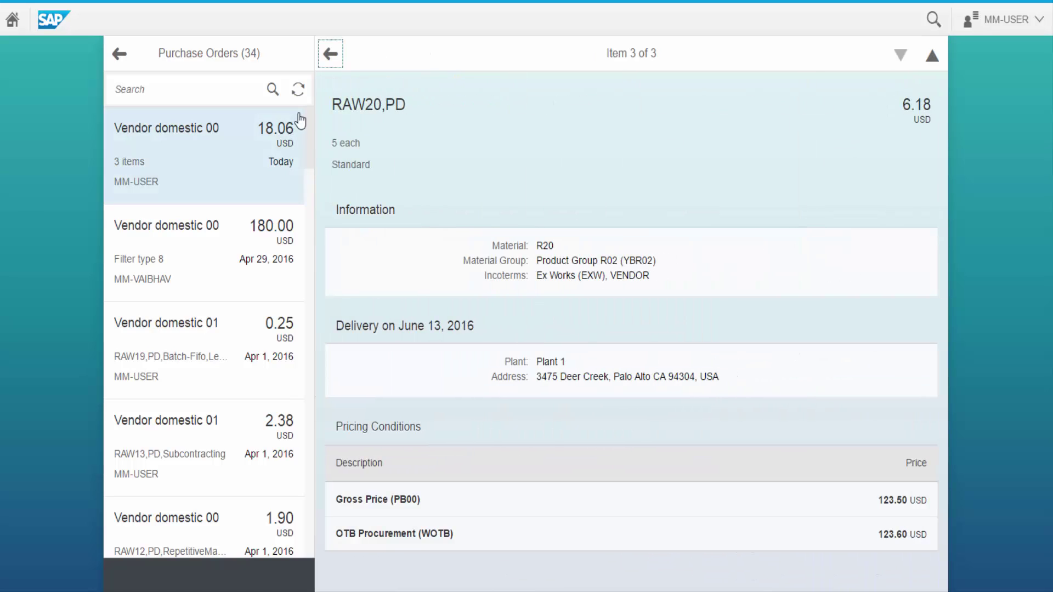
left_click(330, 61)
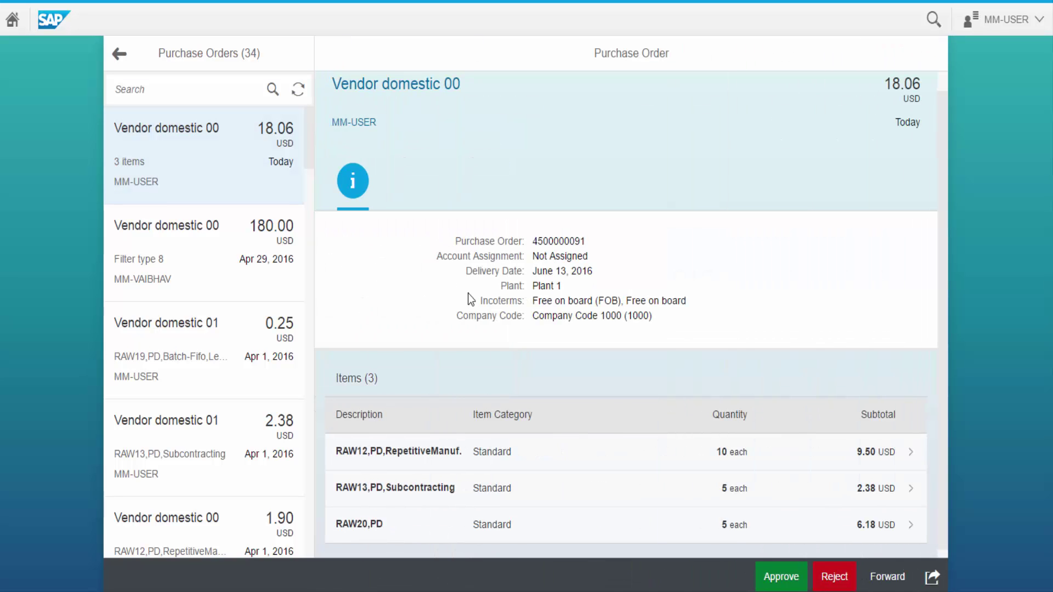
left_click(779, 576)
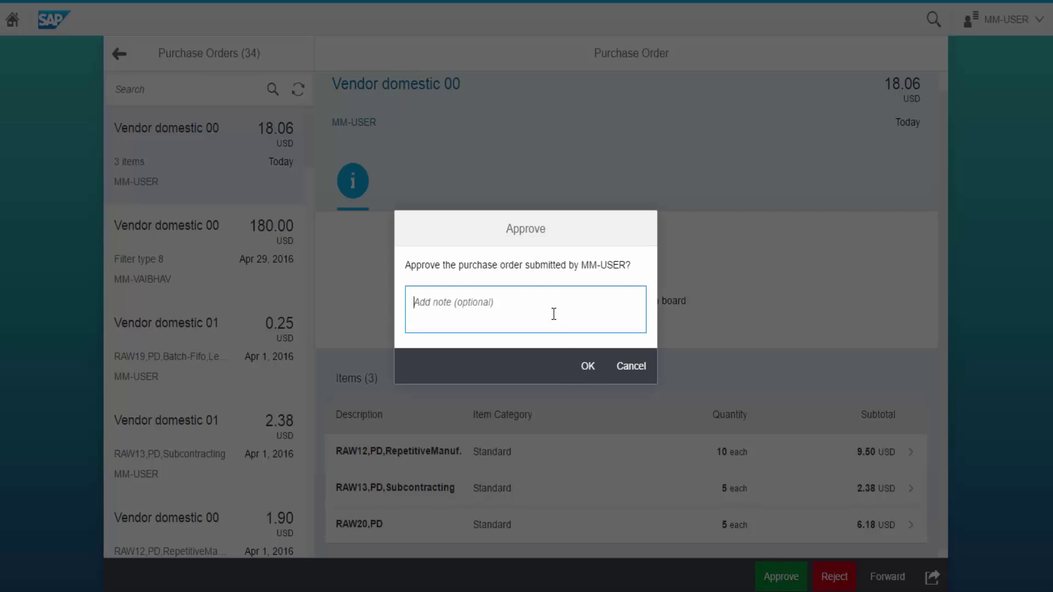
type("PO Approved")
left_click(592, 375)
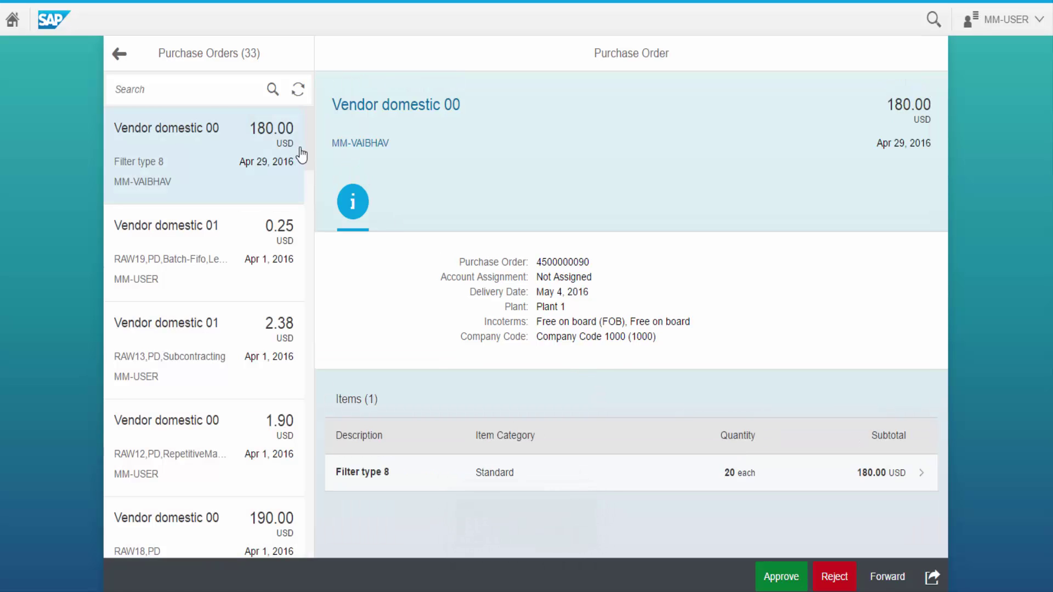
left_click(267, 240)
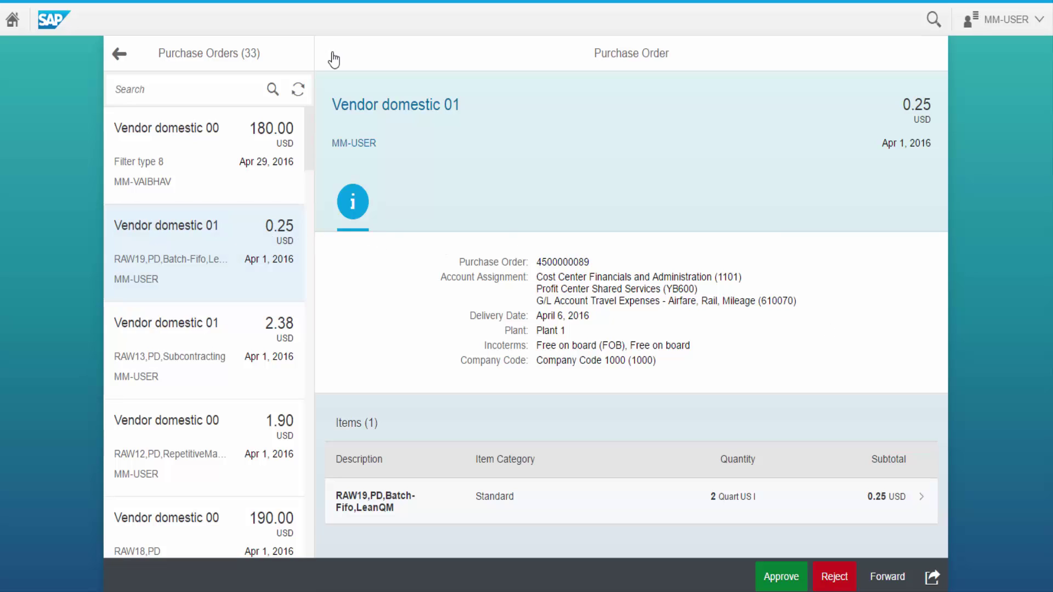
left_click(831, 580)
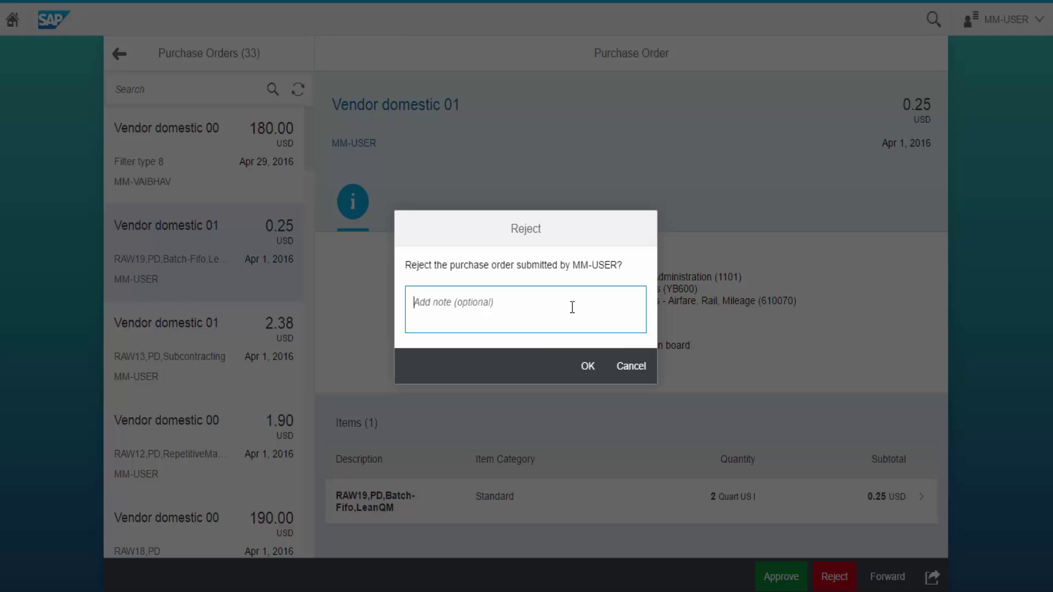
type("Recheck the ordered qua")
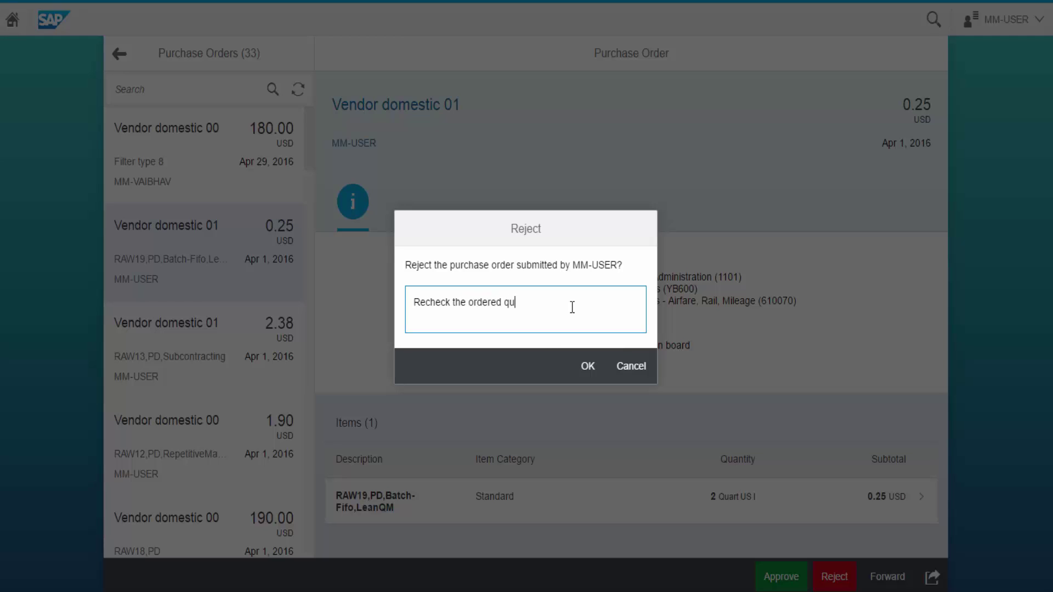
type("ntity")
left_click(591, 372)
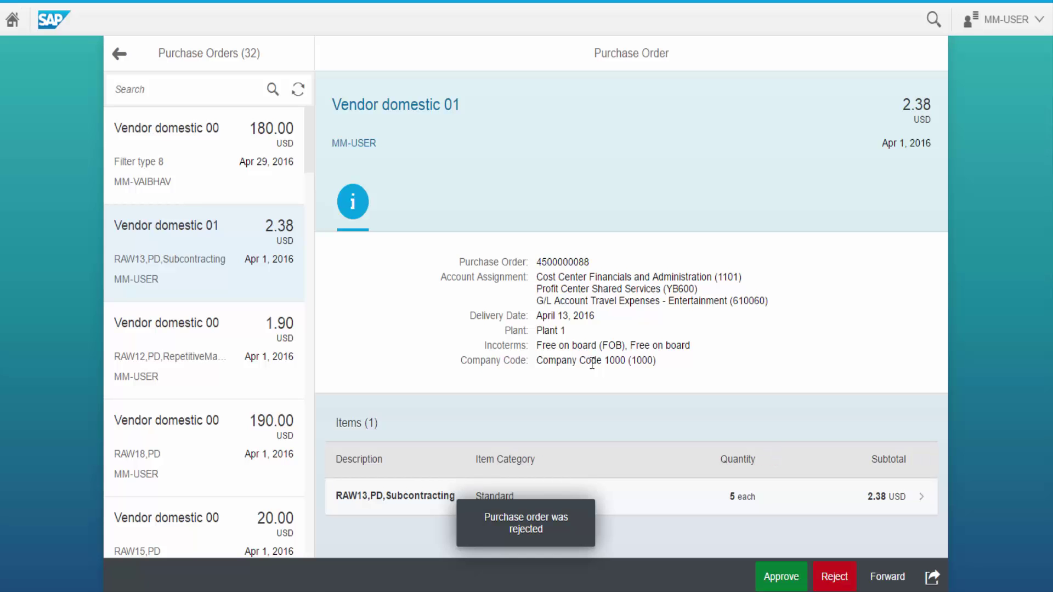
left_click(241, 161)
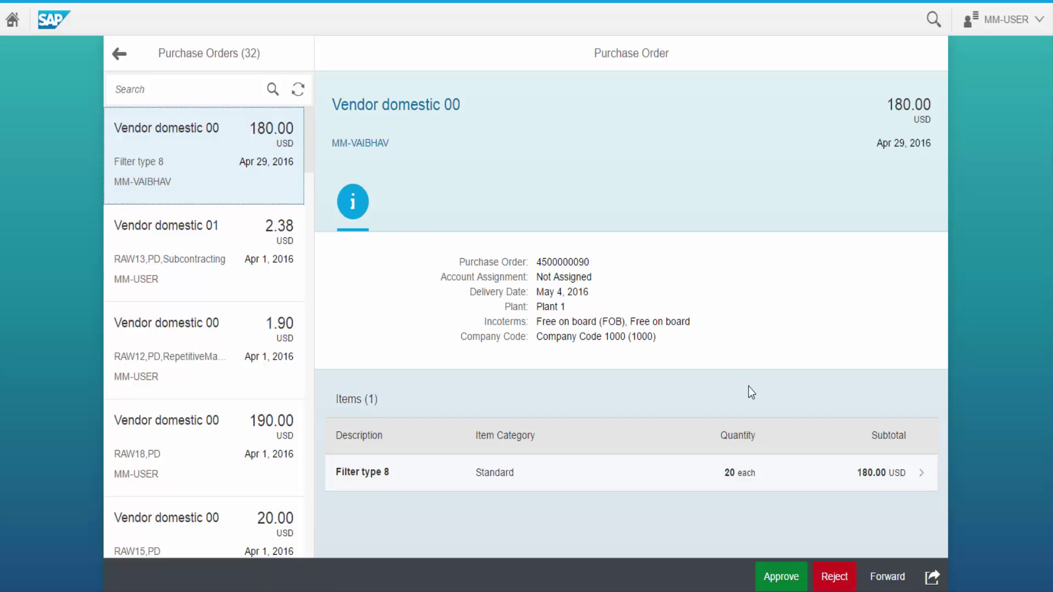
left_click(924, 480)
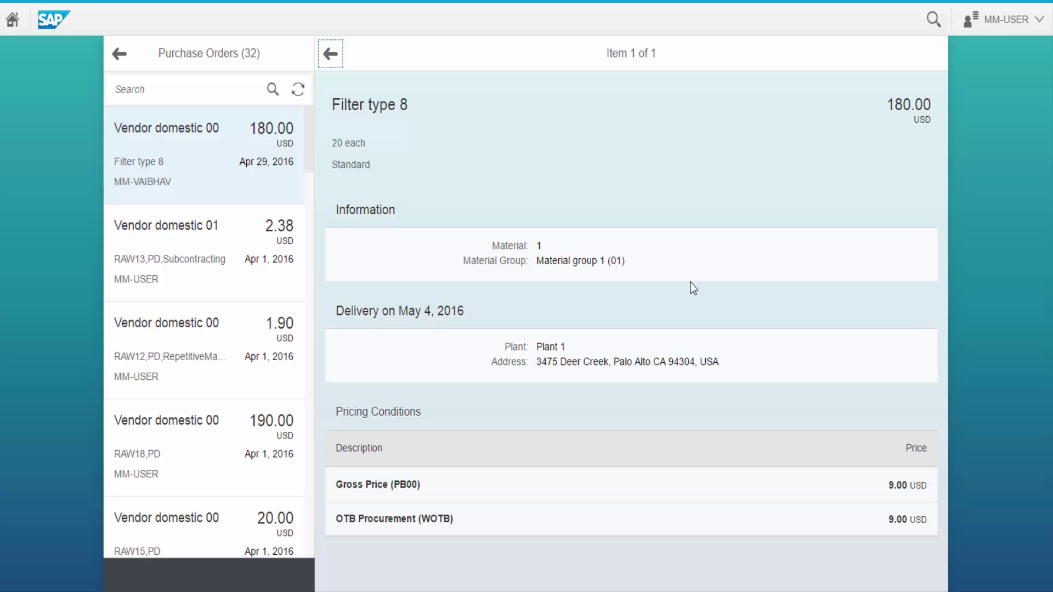
left_click(330, 54)
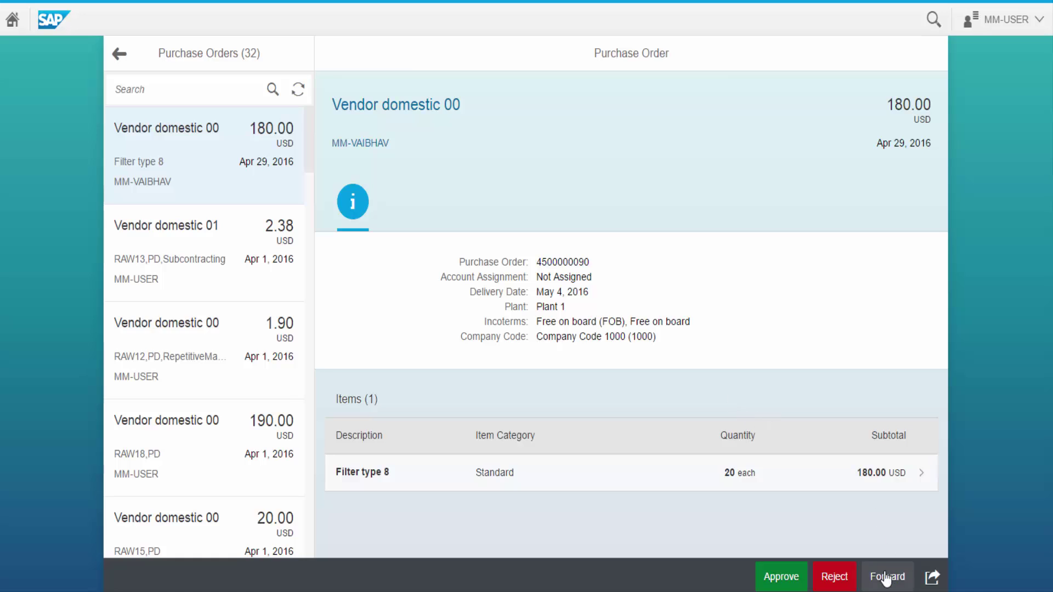
left_click(885, 577)
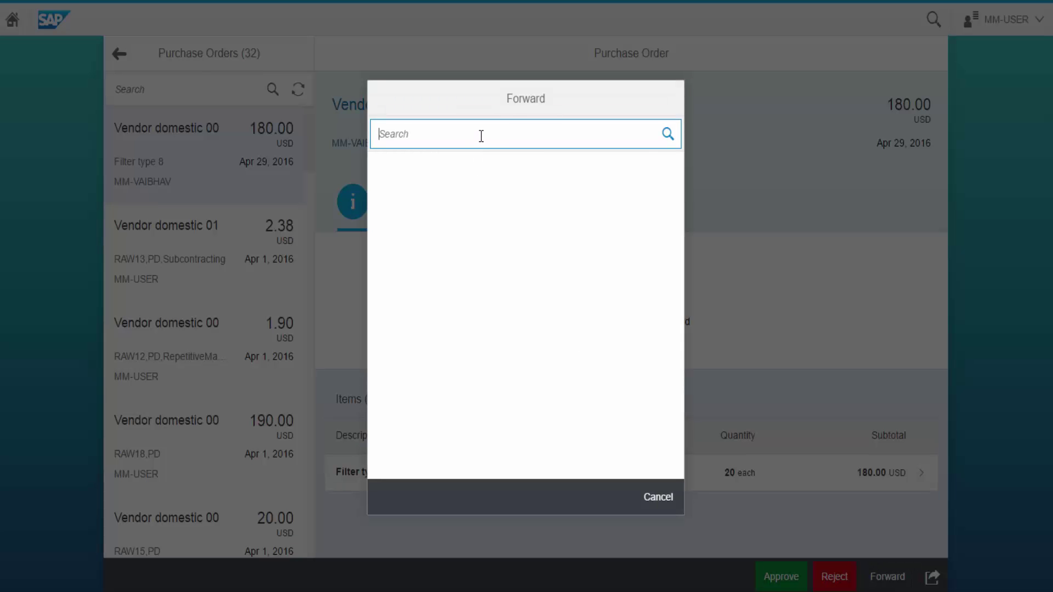
type("mm-vaibhav")
left_click(668, 134)
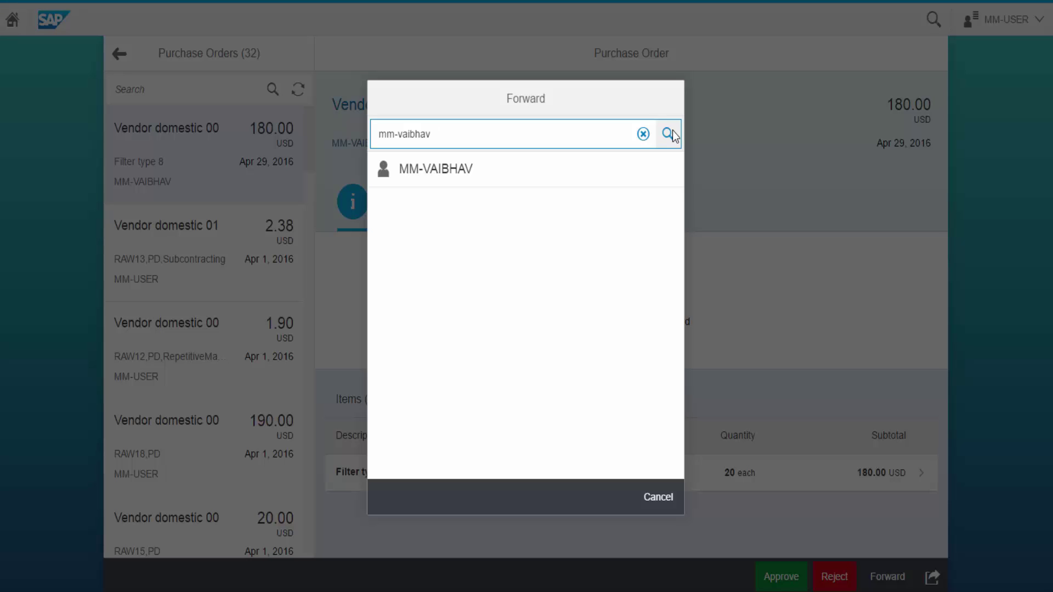
left_click(528, 182)
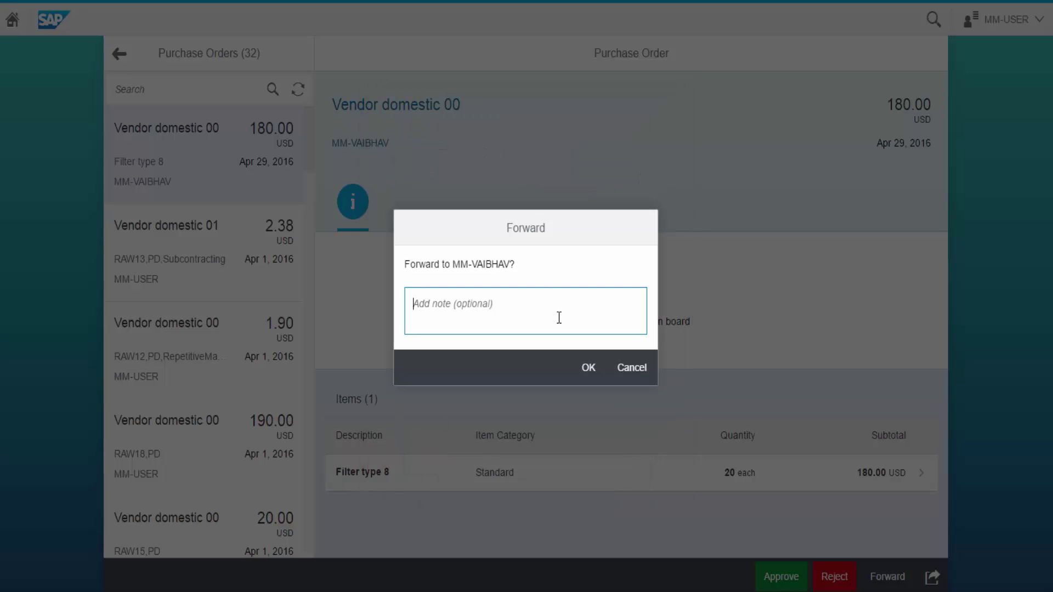
type("Please check the")
type("deli")
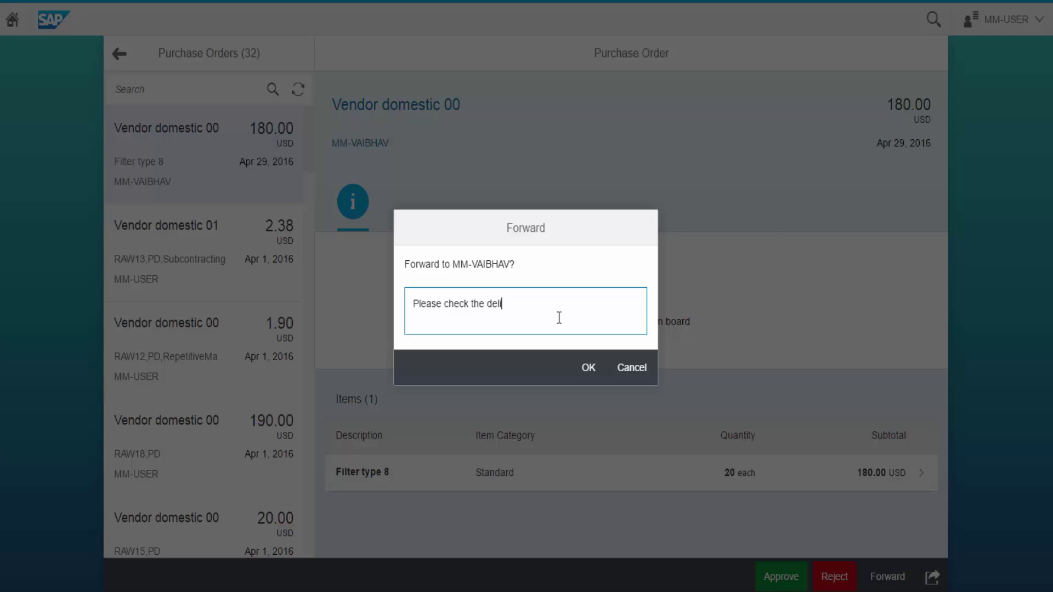
type("vert")
key("BackSpace")
type("y date")
left_click(587, 370)
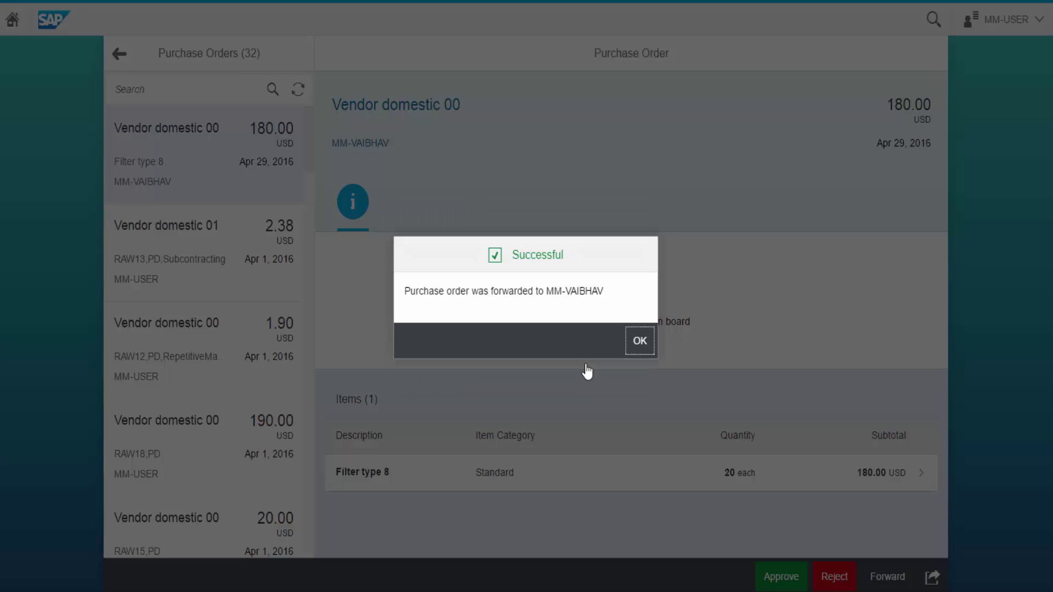
- Dismiss the Successful message confirming the order was forwarded
left_click(638, 345)
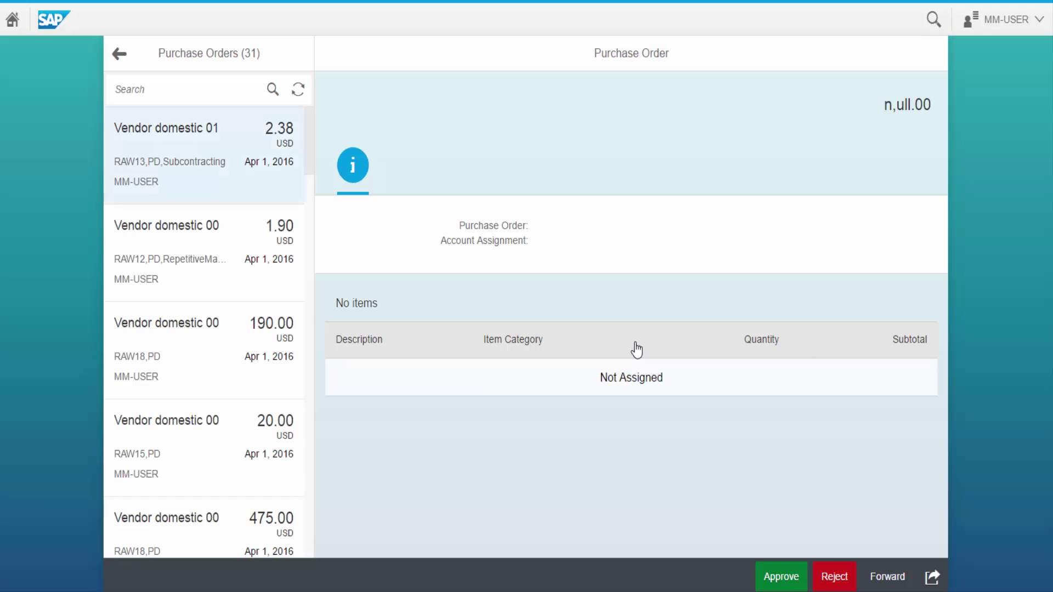